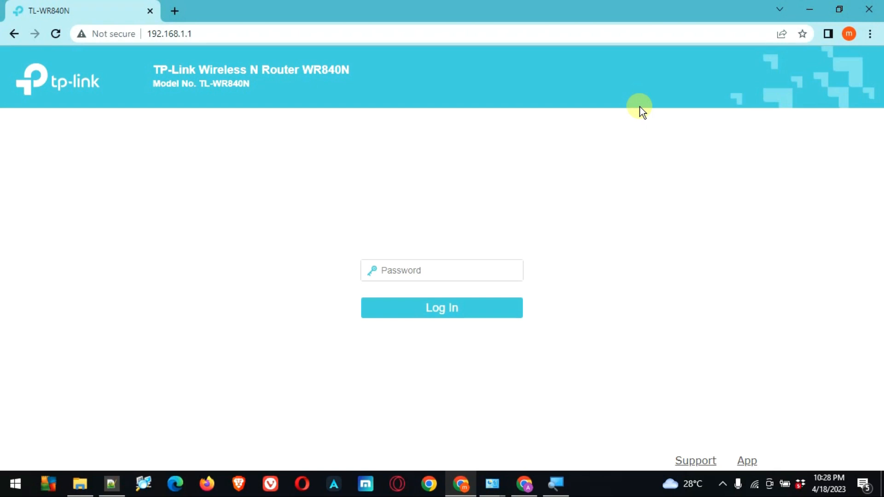
# Highlight the TL-WR840N model number and check which Wi-Fi network the computer is on.
pyautogui.moveTo(198, 85); pyautogui.dragTo(250, 85)
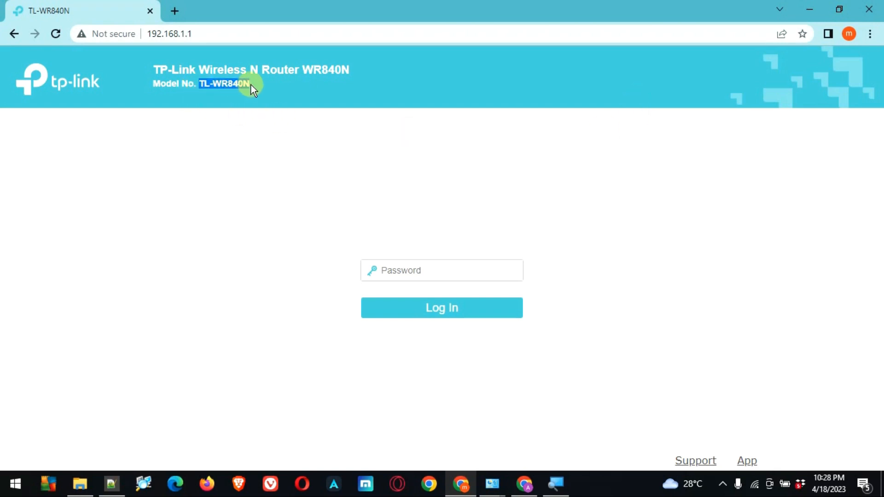
pyautogui.click(754, 486)
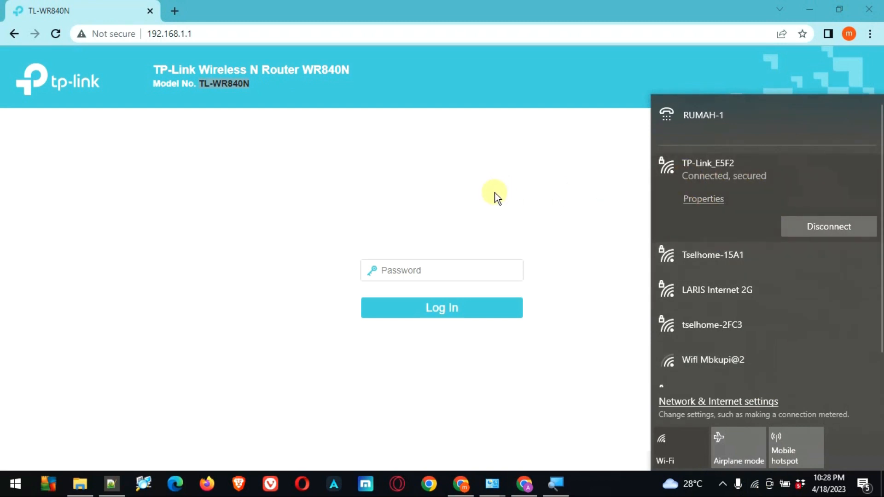
pyautogui.click(498, 180)
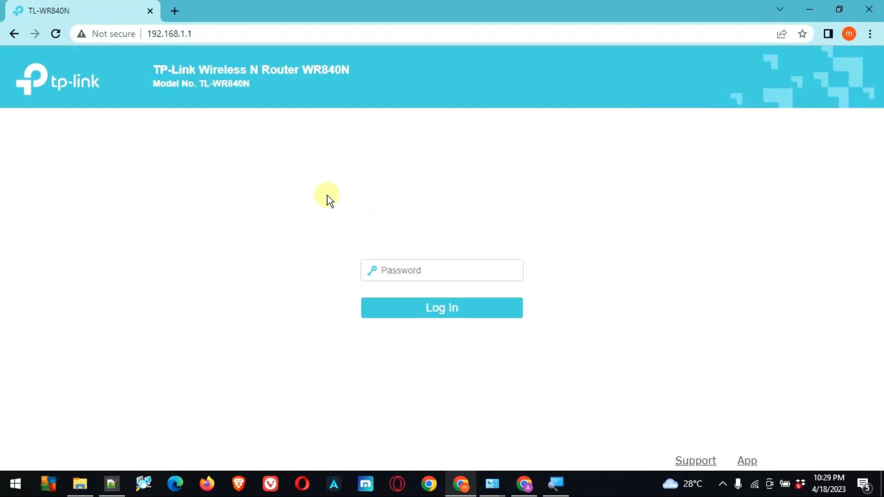
# Log in to the router admin with the admin password.
pyautogui.click(443, 273)
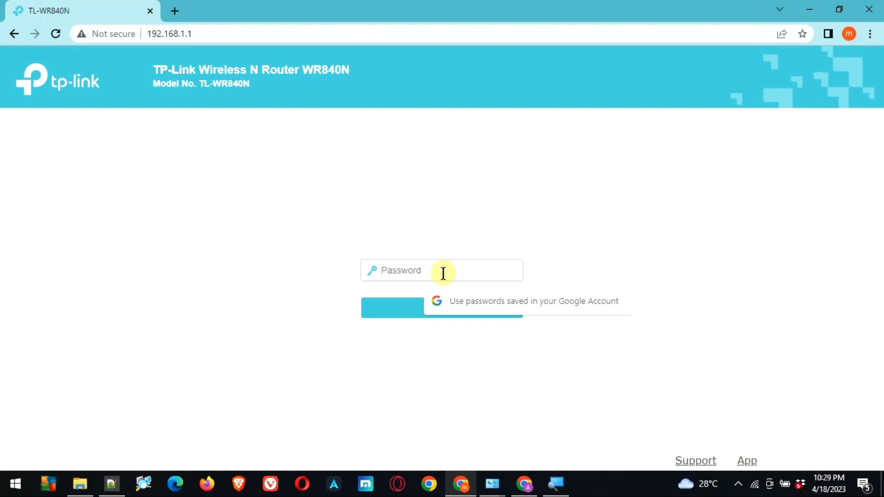
pyautogui.write('admin123')
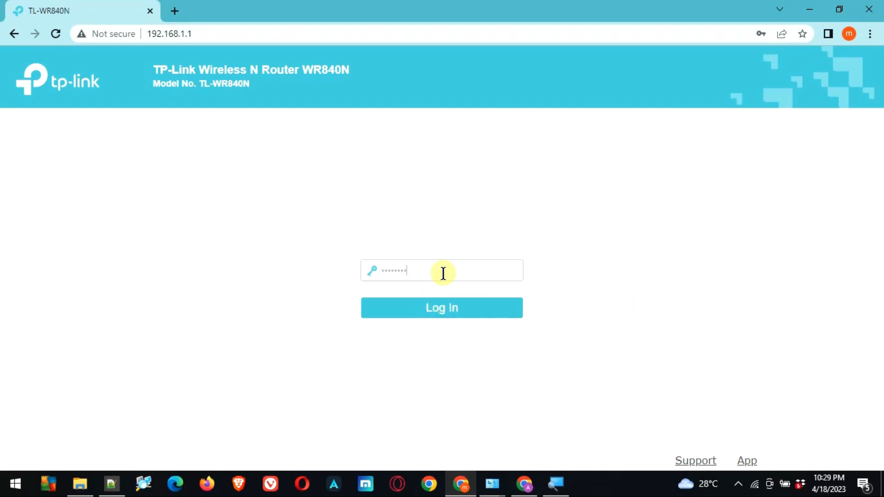
pyautogui.click(443, 310)
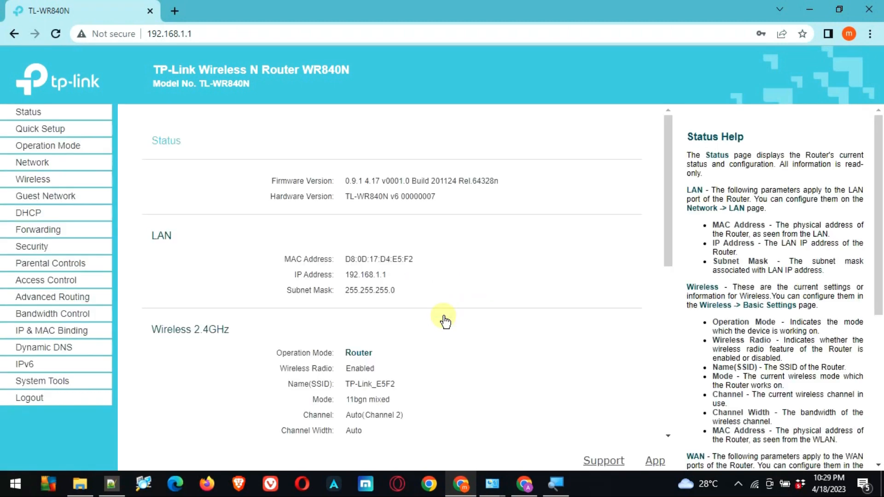
# Review the Status page's WAN section showing Dynamic IP, then go to Network WAN Settings.
pyautogui.scroll(-3, 444, 317)
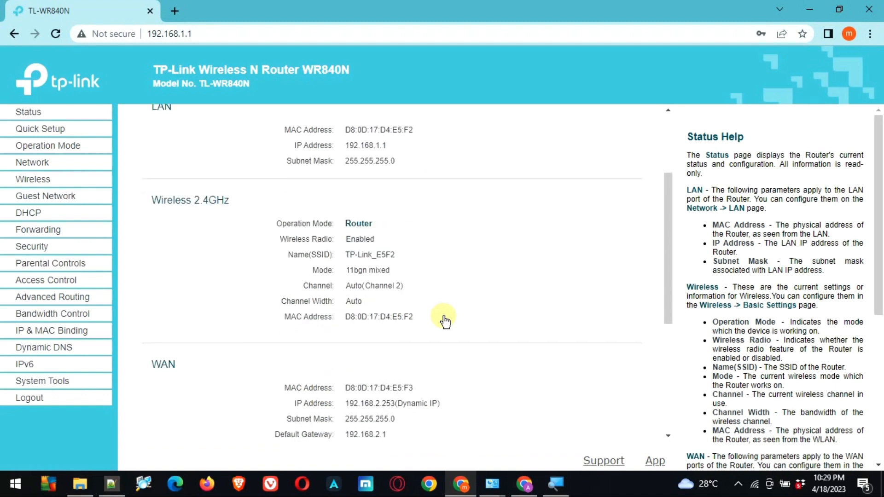
pyautogui.scroll(-3, 444, 321)
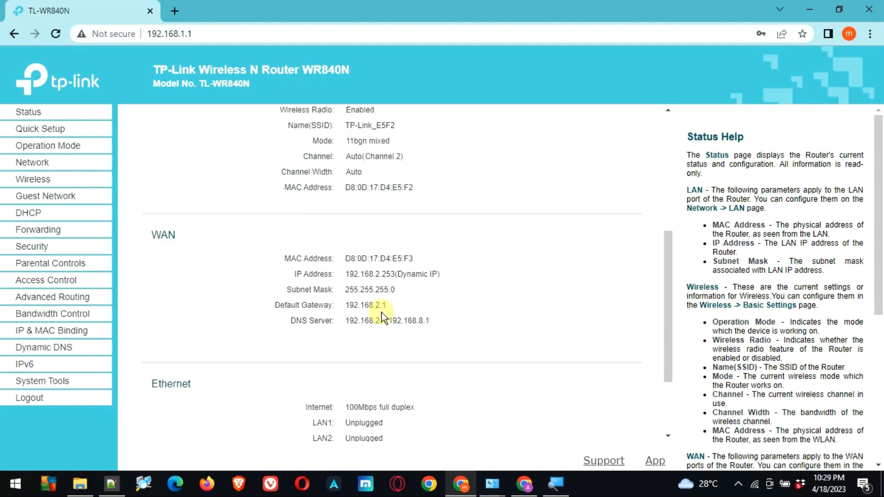
pyautogui.moveTo(154, 237); pyautogui.dragTo(479, 330)
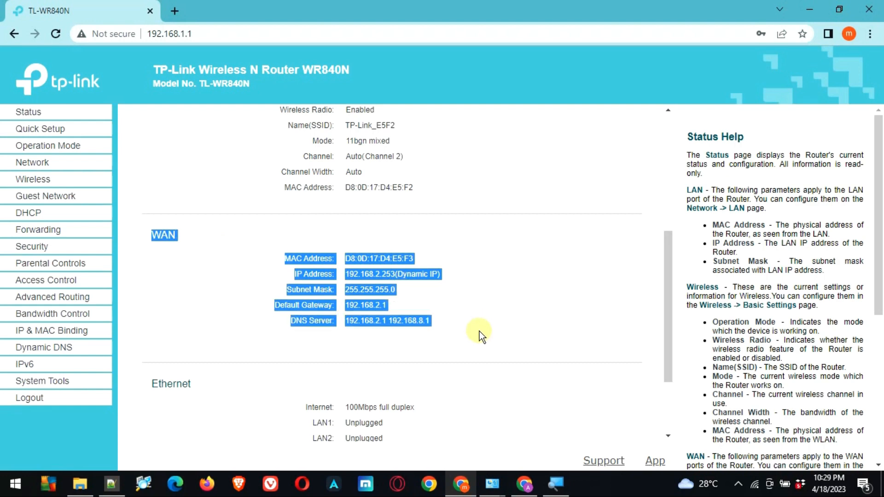
pyautogui.click(479, 331)
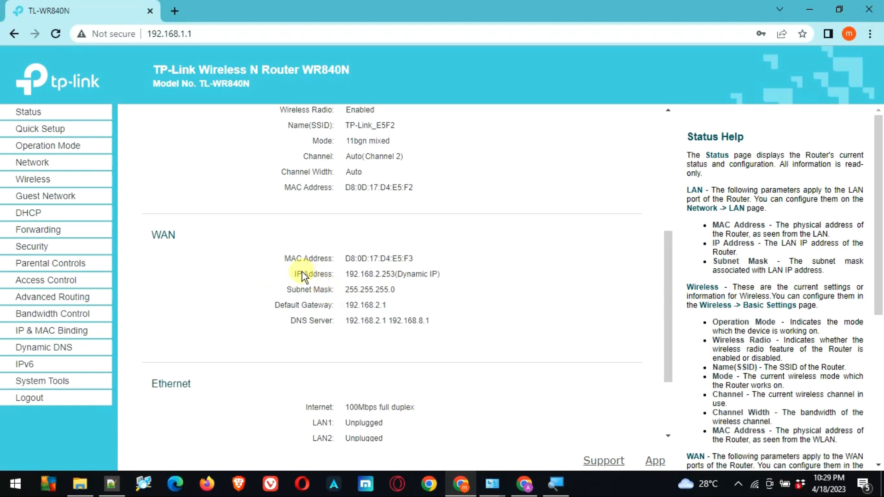
pyautogui.scroll(1, 302, 272)
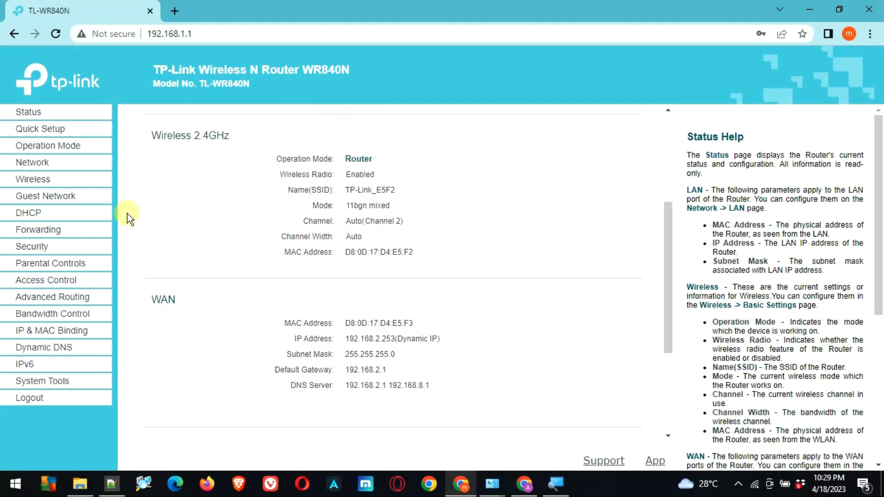
pyautogui.click(38, 165)
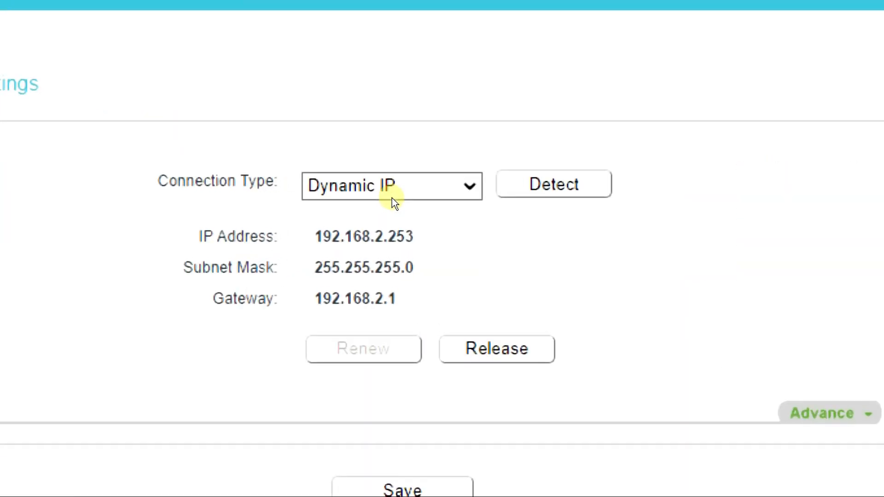
# Change Connection Type to PPPoE and run Detect, which reports PPPoE/Russian PPPoE.
pyautogui.click(394, 202)
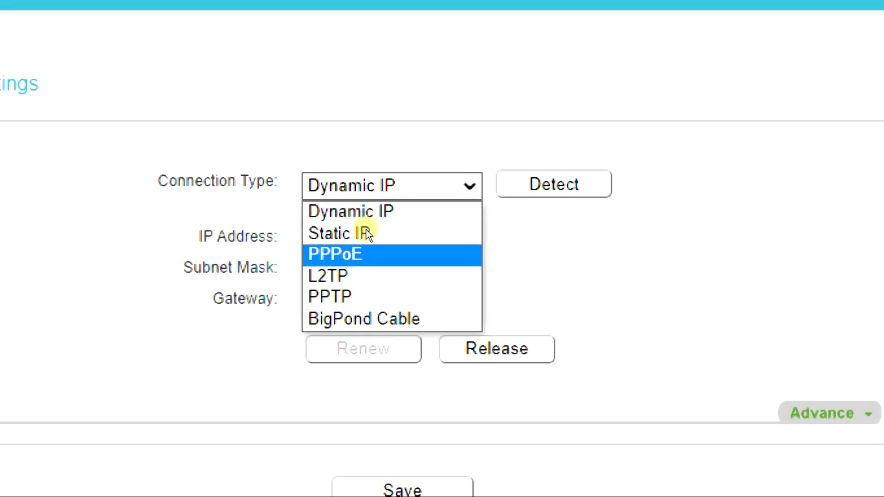
pyautogui.click(366, 254)
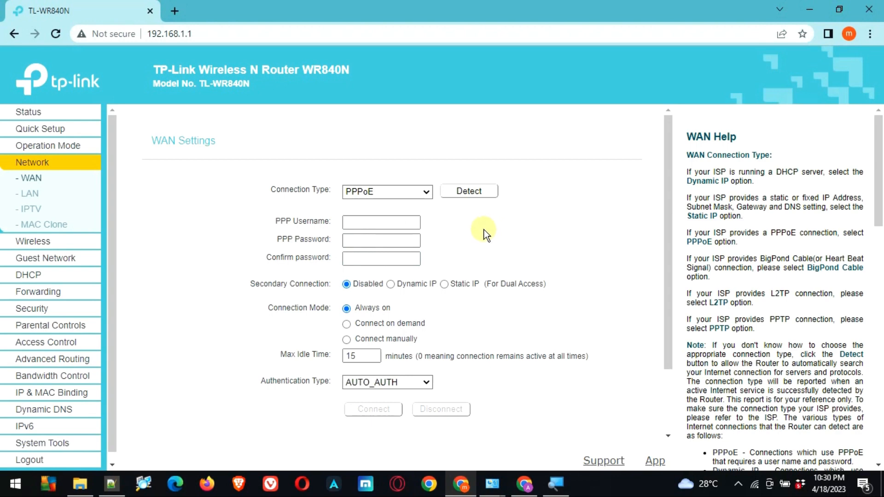
pyautogui.click(473, 197)
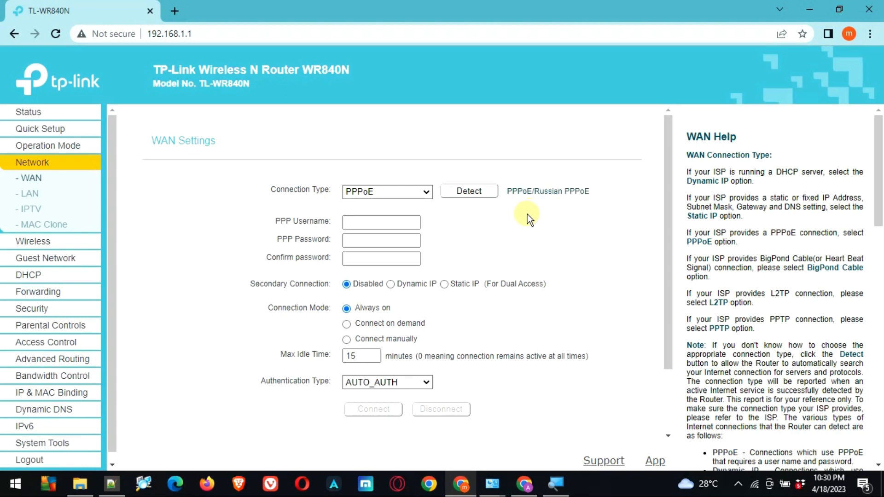
# Fill the PPP username from a saved entry and paste the account password into both password fields.
pyautogui.click(372, 222)
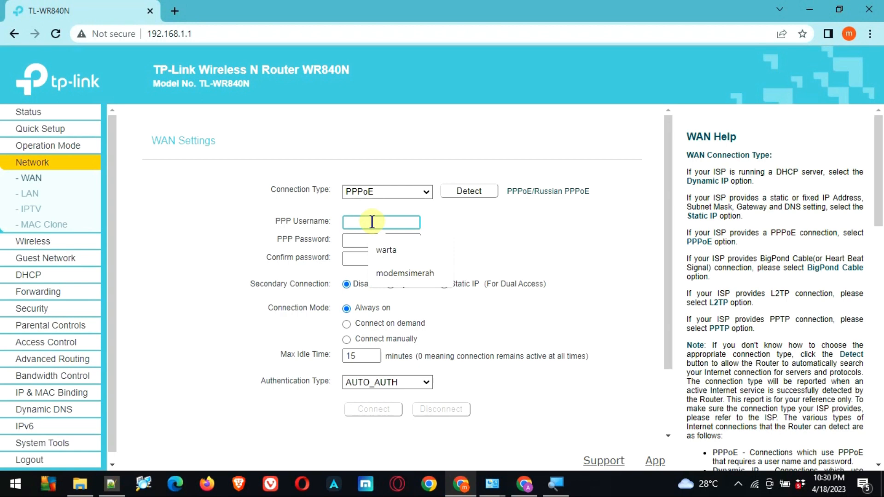
pyautogui.click(395, 274)
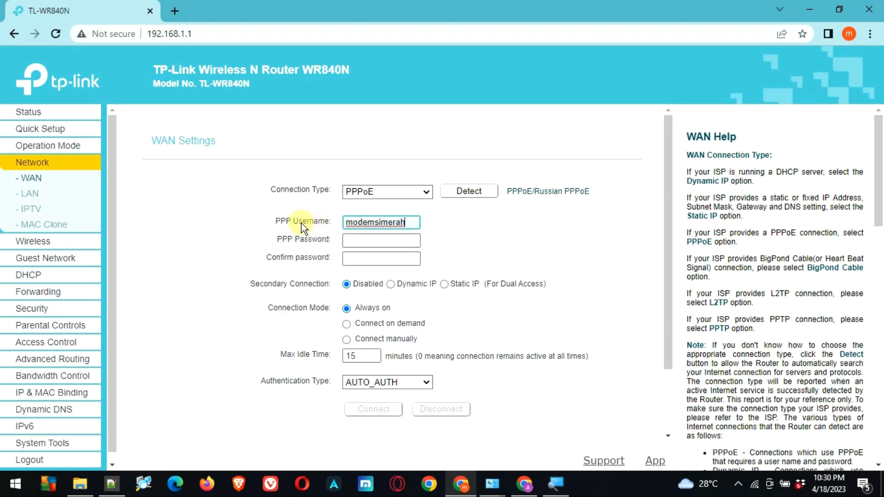
pyautogui.click(361, 241)
pyautogui.hotkey('ctrl', 'v')
pyautogui.press('Tab')
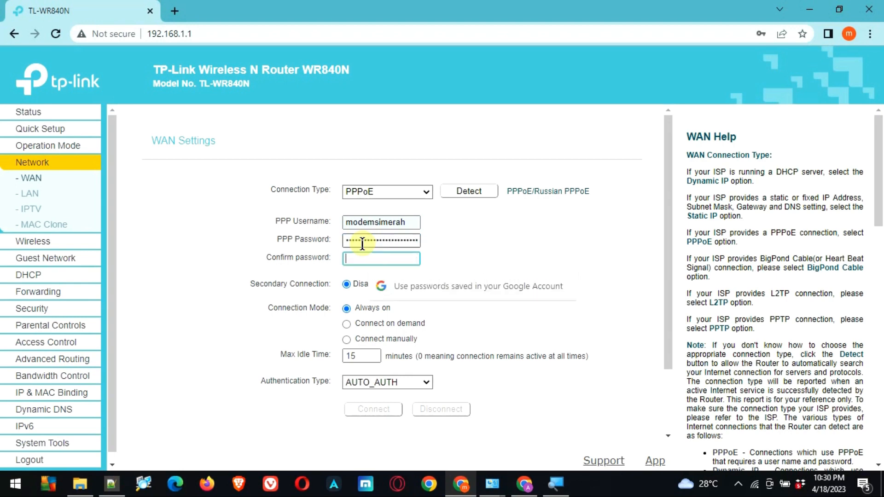
pyautogui.hotkey('ctrl', 'v')
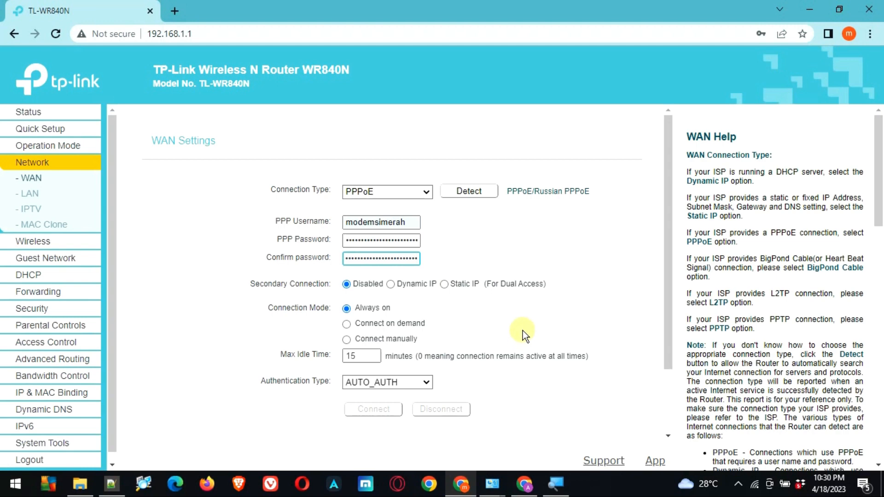
pyautogui.scroll(-2, 523, 331)
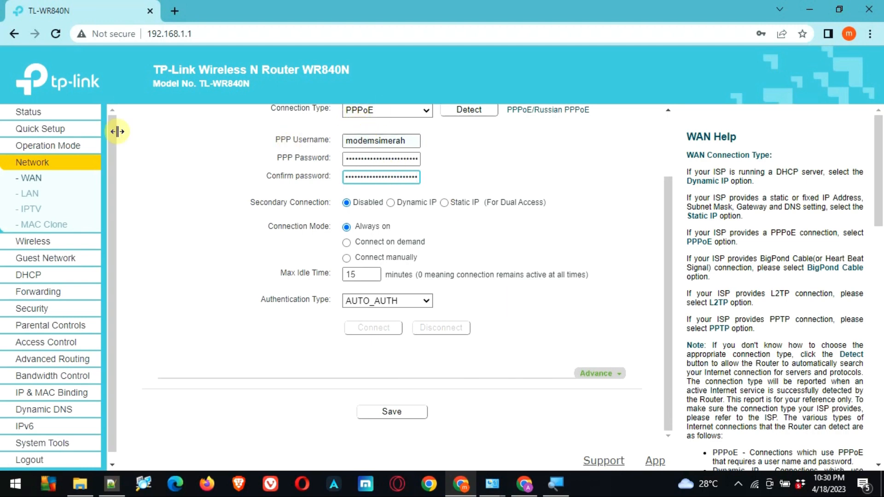
# Load the router Status page in a new tab using the copied router address.
pyautogui.click(38, 116)
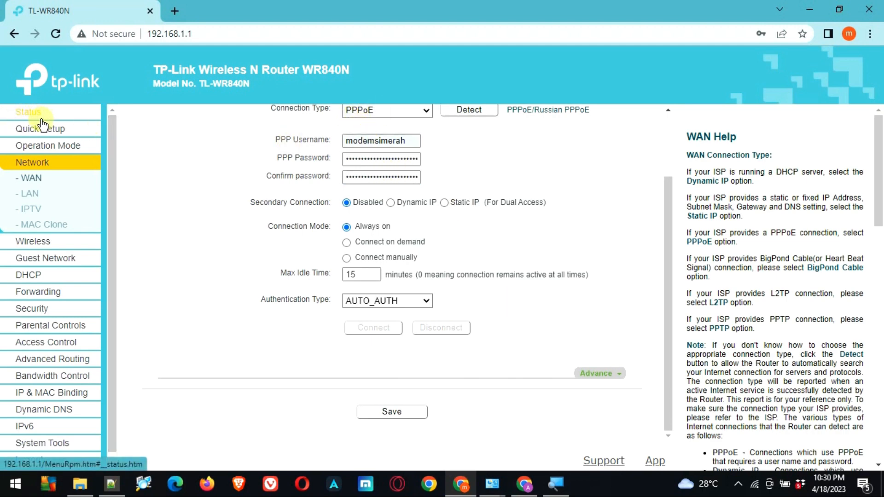
pyautogui.click(209, 33)
pyautogui.hotkey('ctrl', 'c')
pyautogui.click(175, 11)
pyautogui.hotkey('ctrl', 'v')
pyautogui.press('Return')
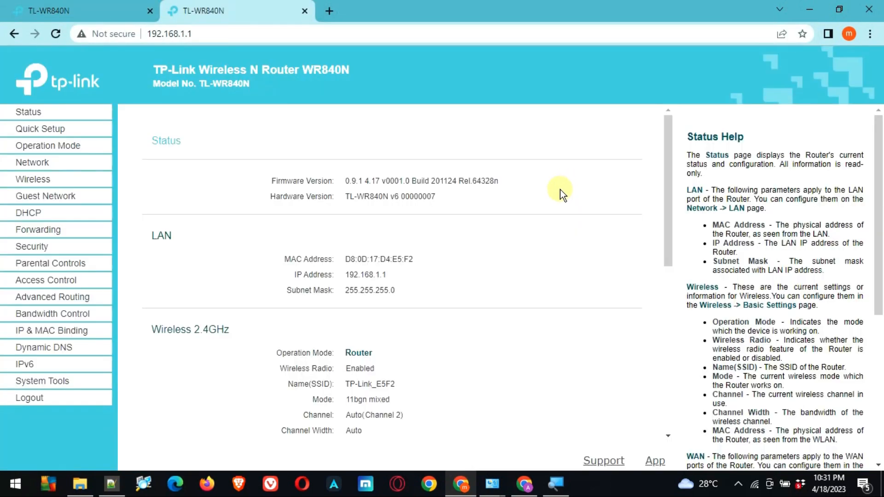
# Confirm the WAN section still shows the Dynamic IP, then return to the PPPoE WAN Settings tab.
pyautogui.scroll(-3, 562, 193)
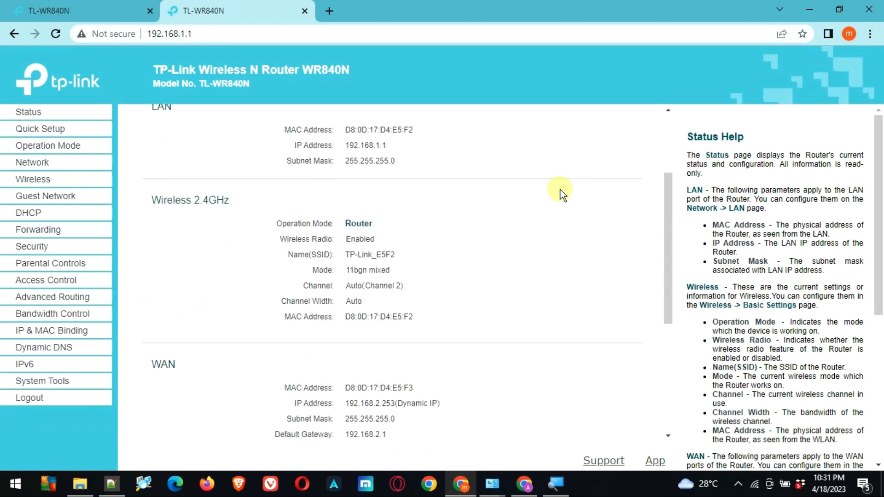
pyautogui.scroll(-3, 417, 335)
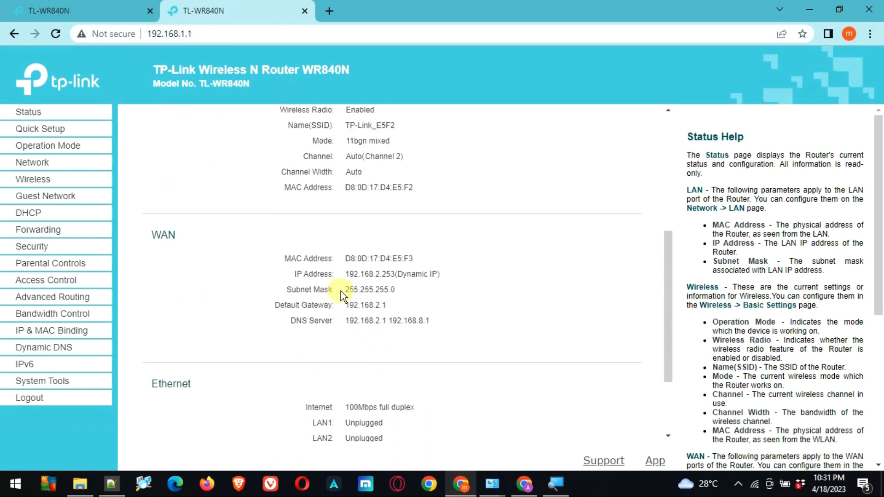
pyautogui.moveTo(344, 272); pyautogui.dragTo(449, 271)
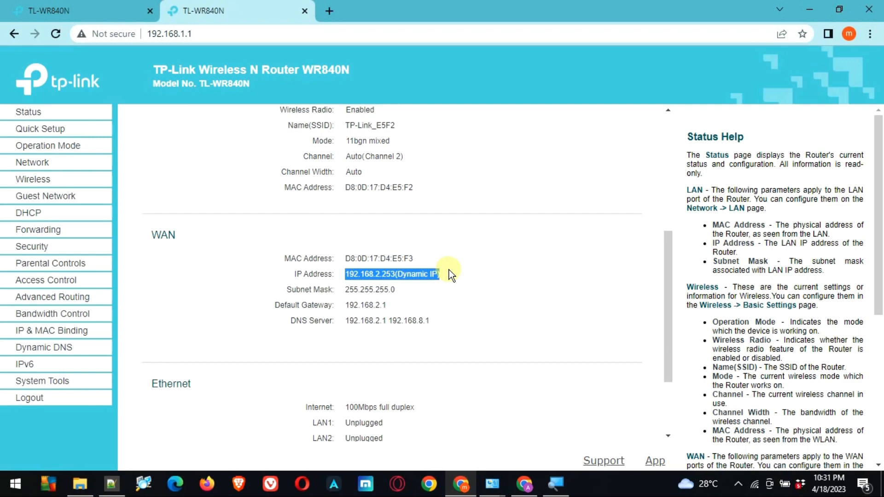
pyautogui.moveTo(338, 261); pyautogui.dragTo(408, 323)
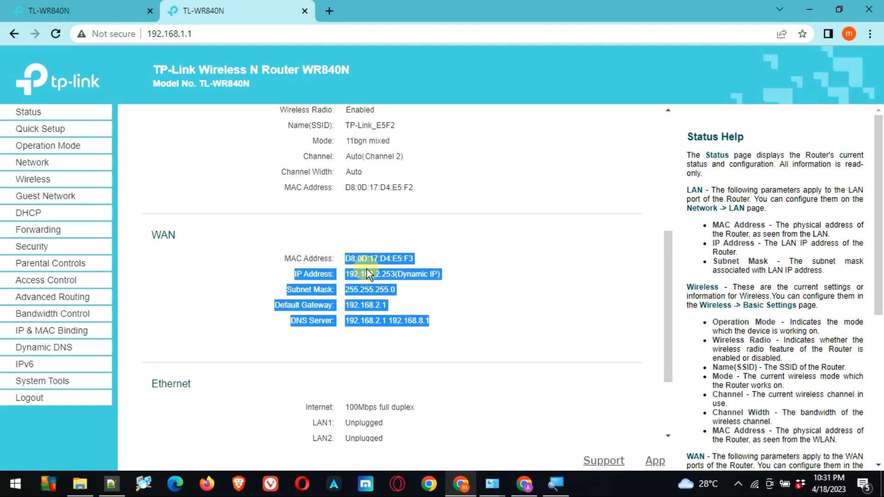
pyautogui.click(56, 10)
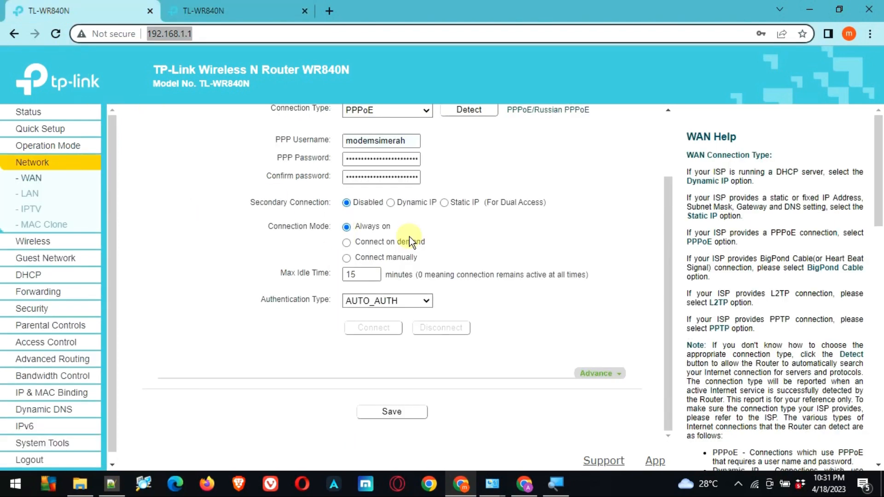
# Save the PPPoE WAN settings, then view Status showing WAN IP 0.0.0.0 with authentication failed.
pyautogui.scroll(2, 335, 244)
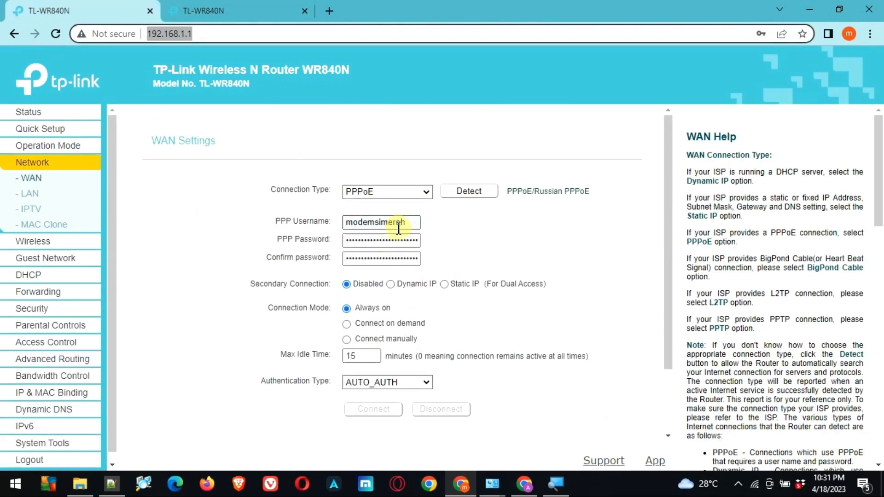
pyautogui.scroll(-2, 430, 298)
pyautogui.click(412, 411)
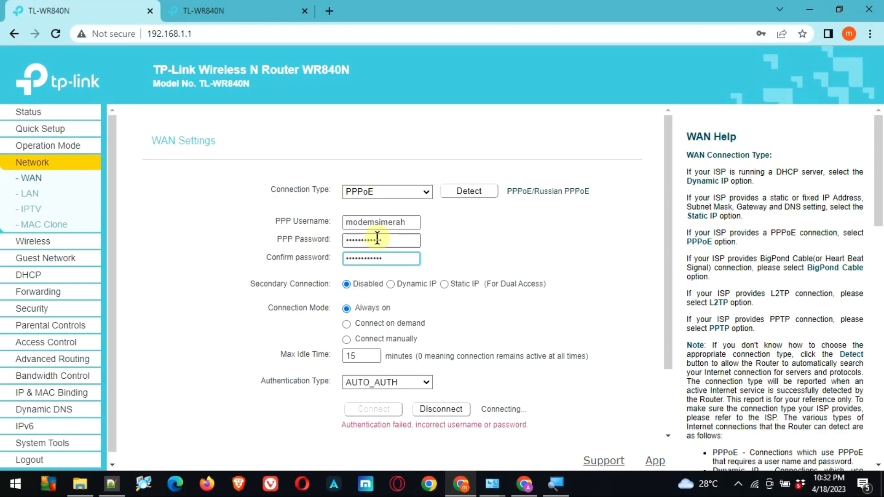
pyautogui.scroll(-2, 449, 417)
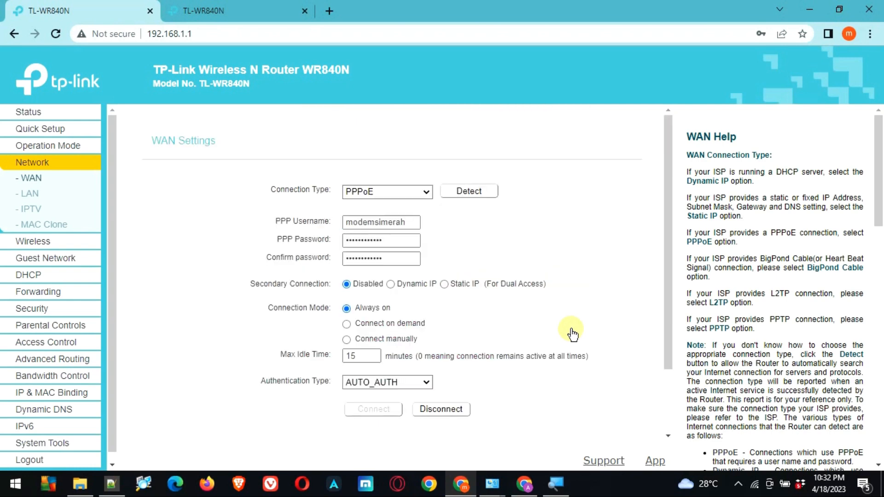
pyautogui.scroll(-2, 572, 334)
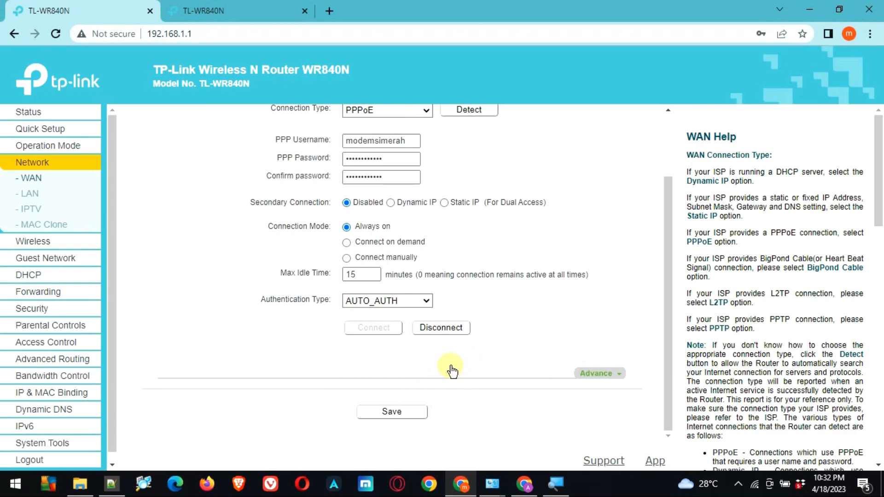
pyautogui.click(197, 10)
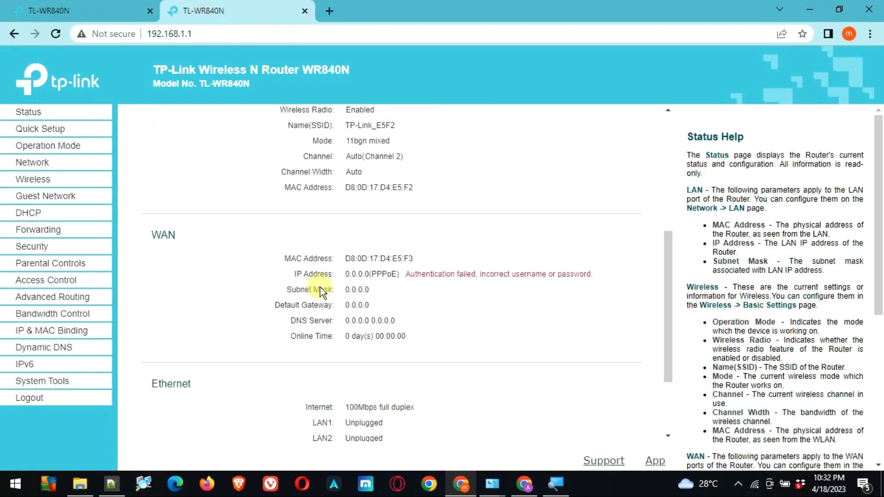
# Reload Status to confirm PPPoE WAN IP 192.168.22.101, then open a new browser tab.
pyautogui.click(55, 34)
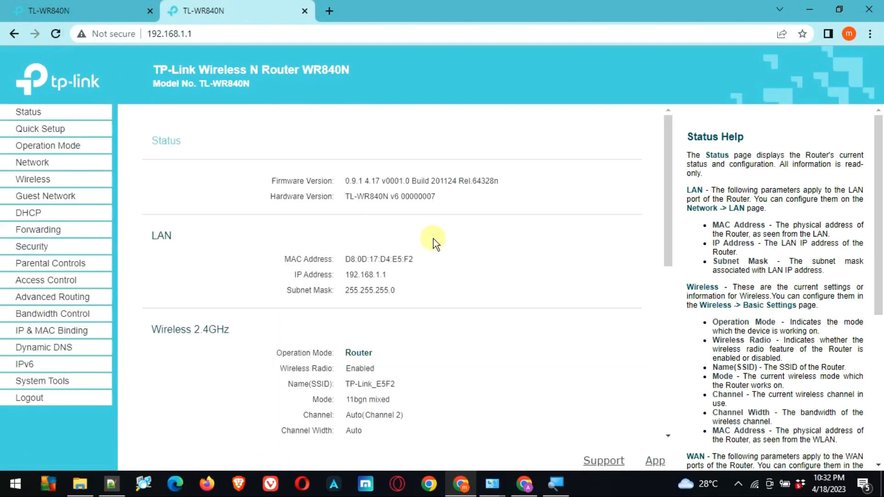
pyautogui.scroll(-7, 433, 238)
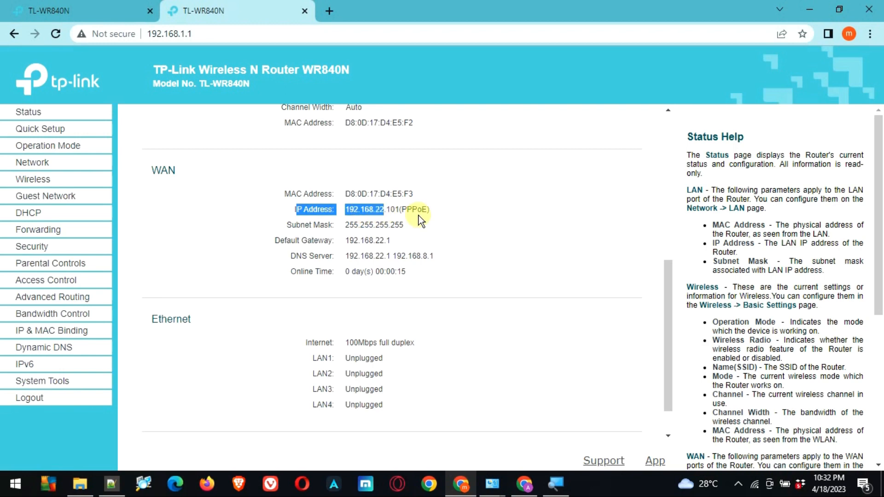
pyautogui.moveTo(439, 212); pyautogui.dragTo(411, 215)
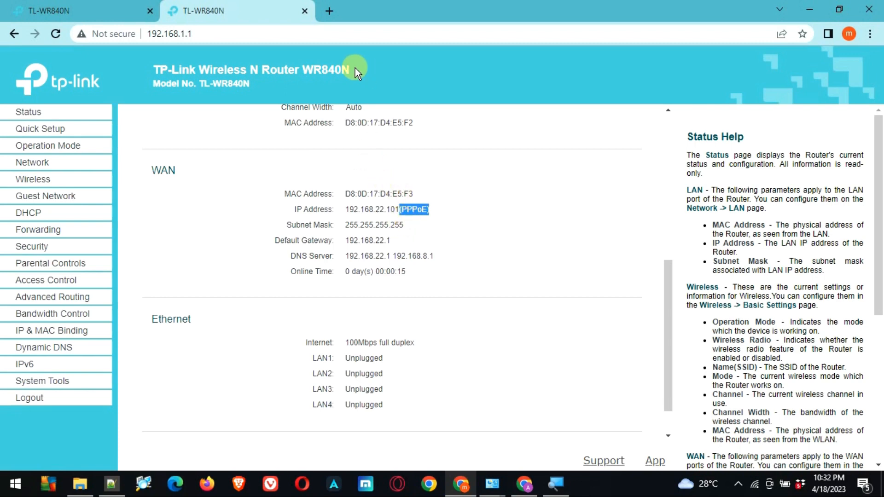
pyautogui.click(331, 13)
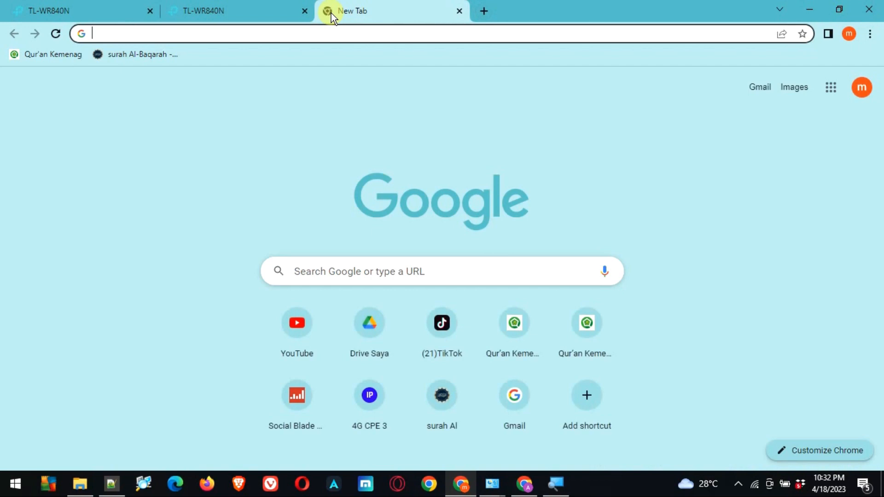
# Go to YouTube and search for 'modem si'.
pyautogui.write('you')
pyautogui.press('Return')
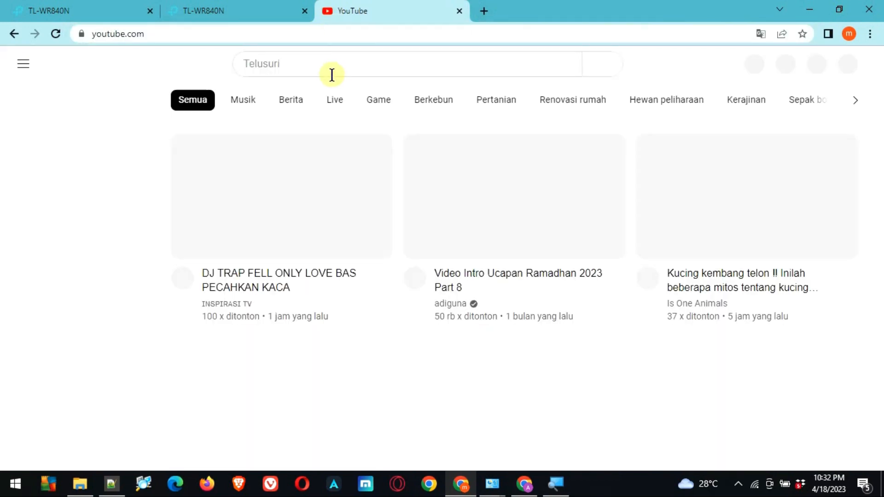
pyautogui.click(332, 64)
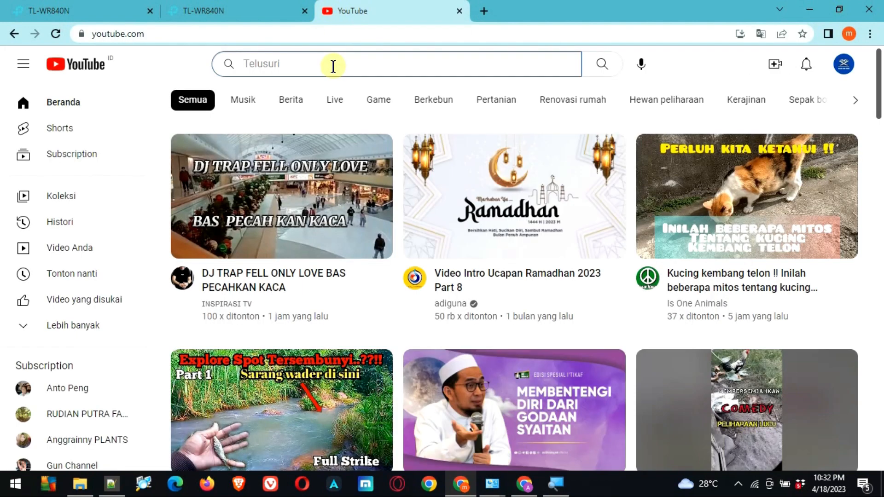
pyautogui.write('modem si')
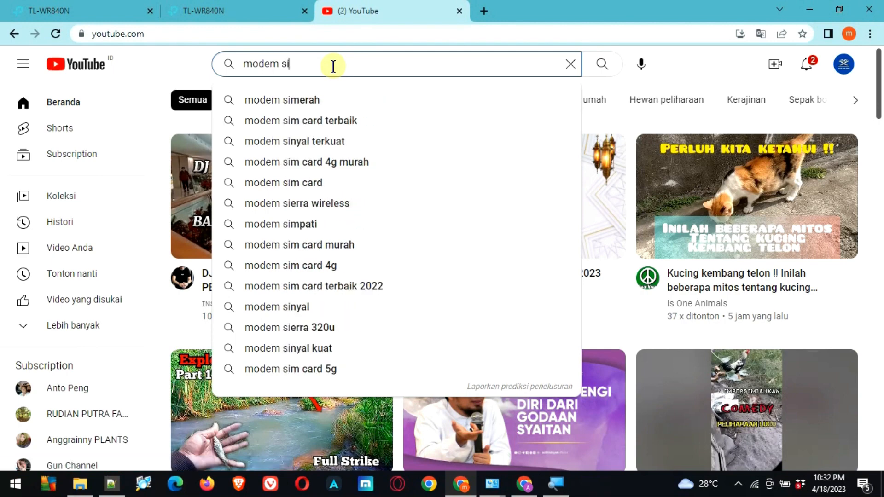
pyautogui.press('Return')
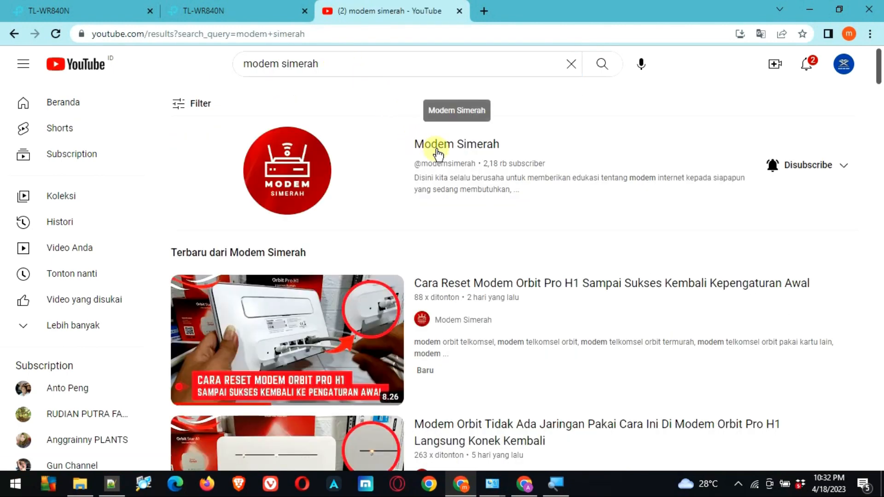
# Open the Modem Simerah channel's Videos list, then return to the router Status tab.
pyautogui.click(438, 144)
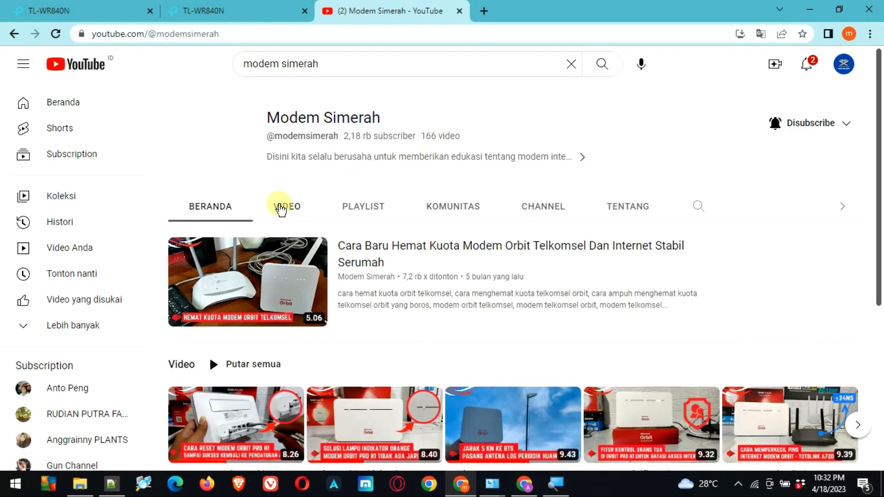
pyautogui.click(282, 206)
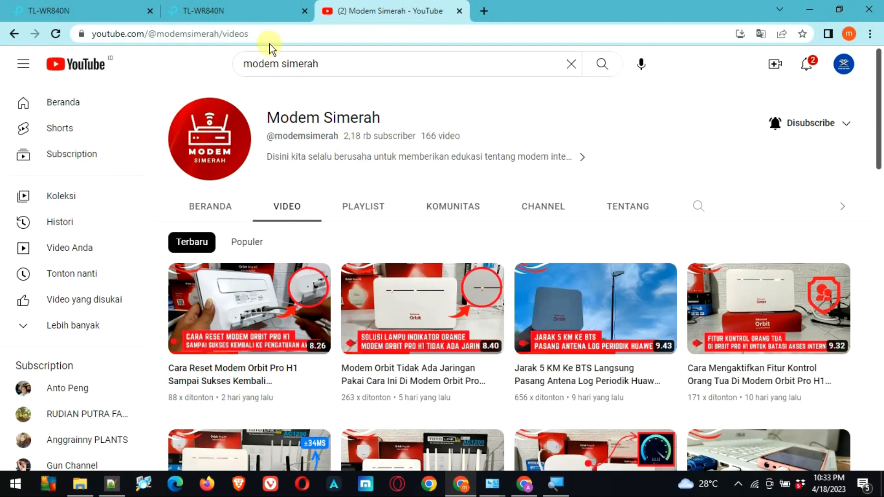
pyautogui.click(244, 15)
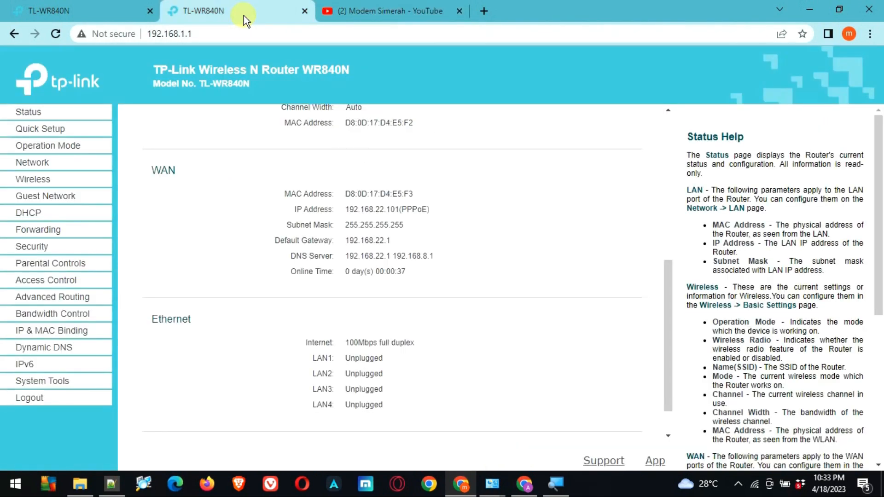